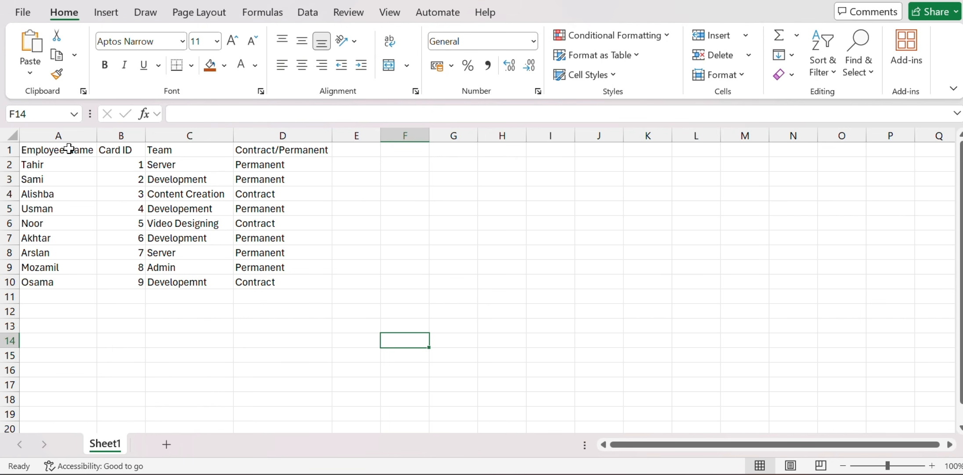
drag(69, 149, 277, 281)
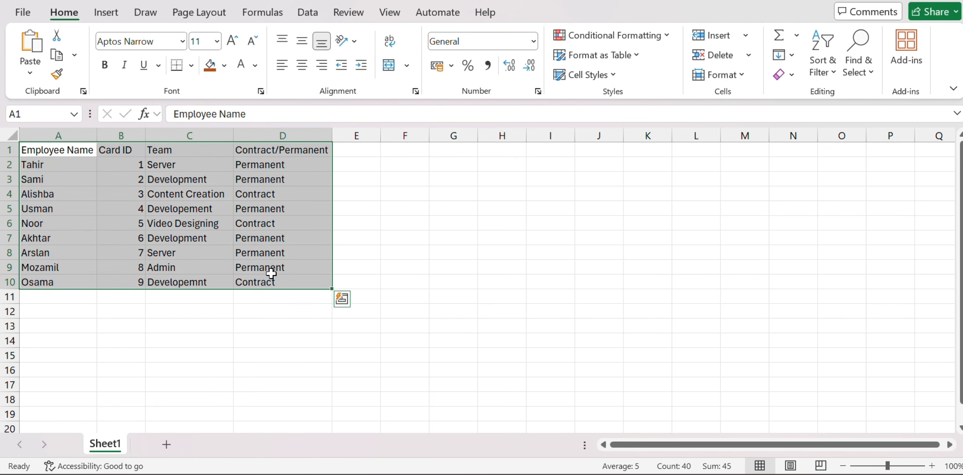
click(107, 15)
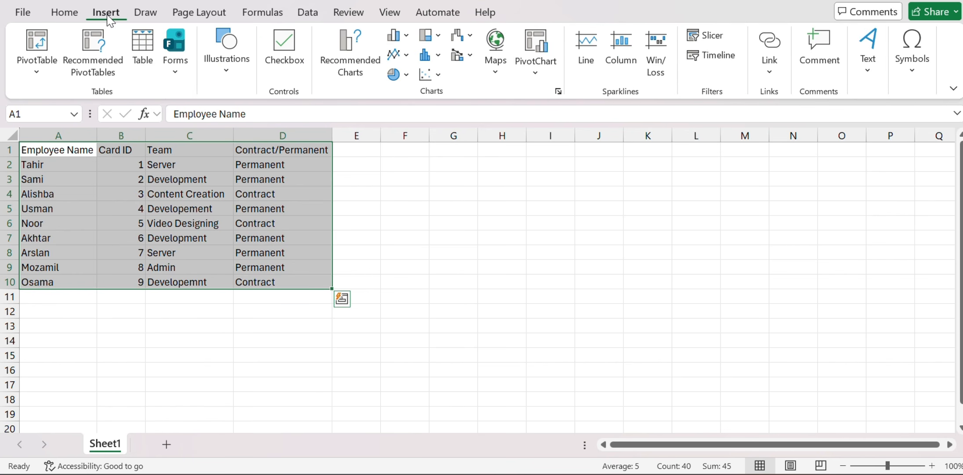
click(144, 66)
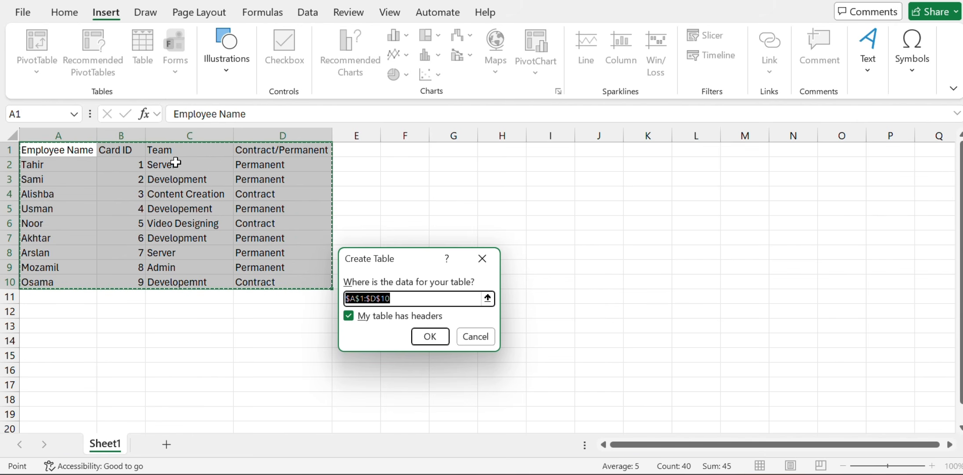
click(261, 156)
click(70, 151)
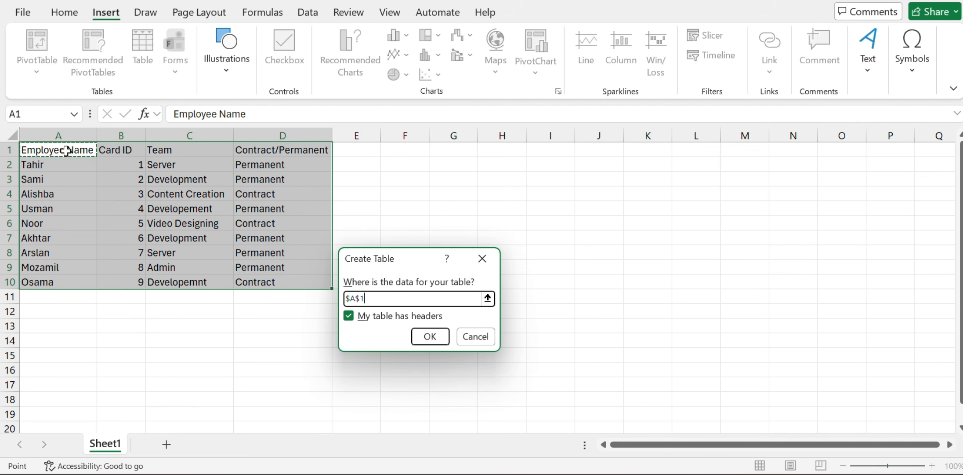
click(107, 152)
click(199, 150)
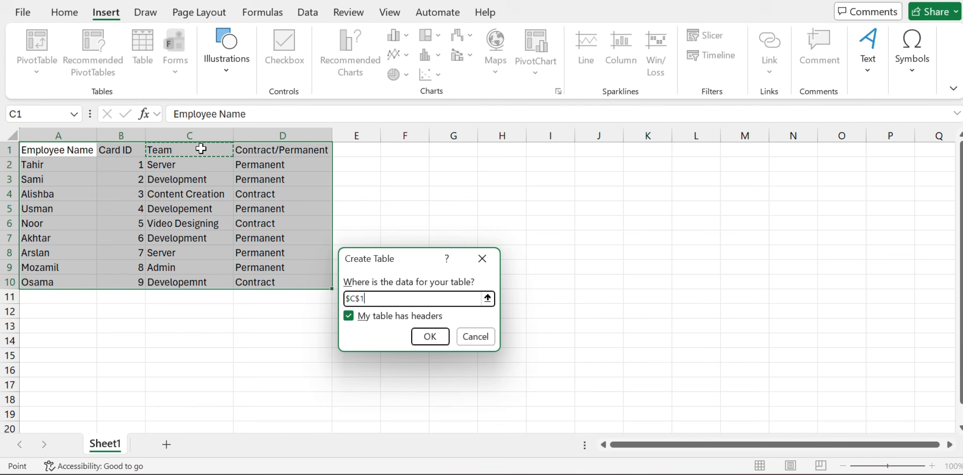
click(250, 148)
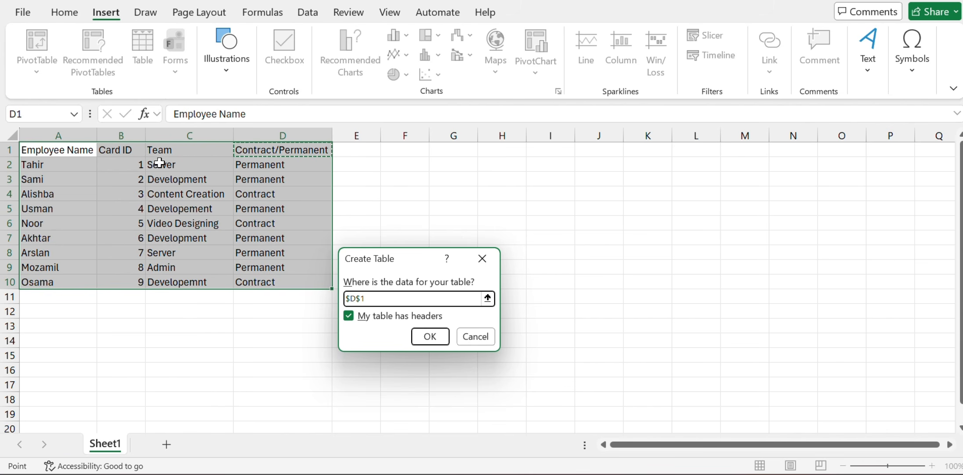
click(352, 317)
click(352, 317)
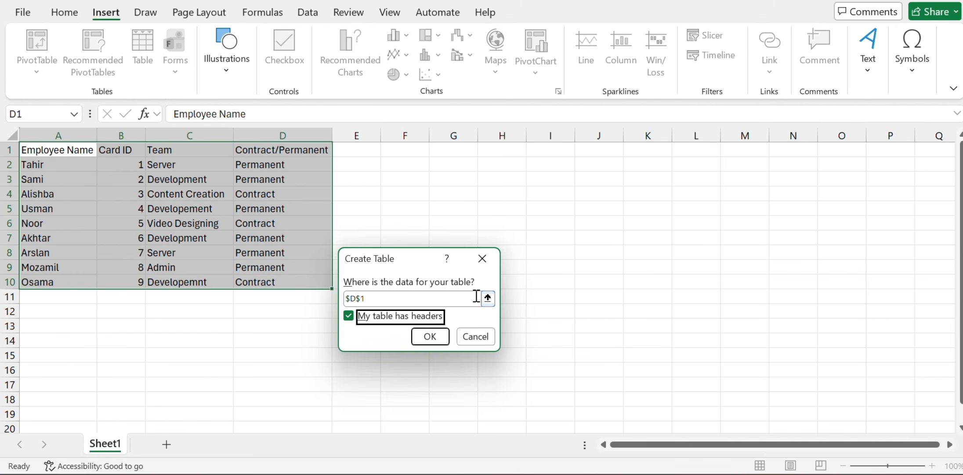
click(382, 299)
double_click(382, 299)
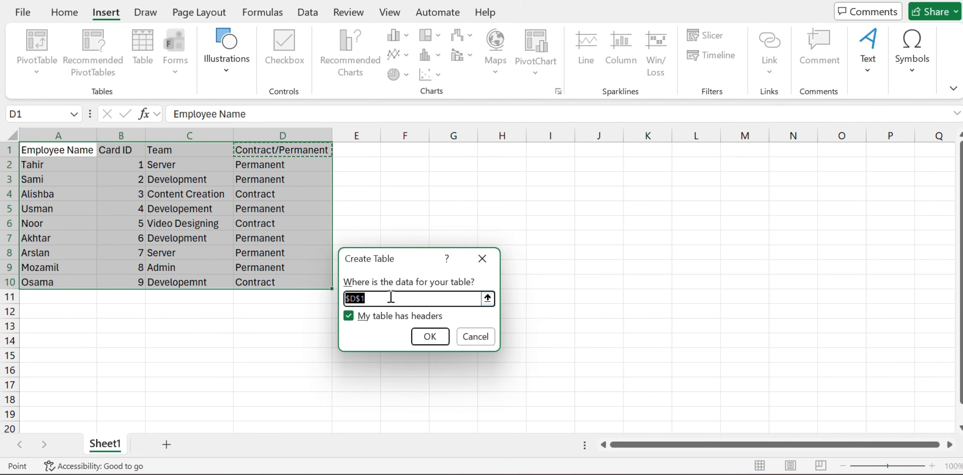
click(501, 263)
click(406, 218)
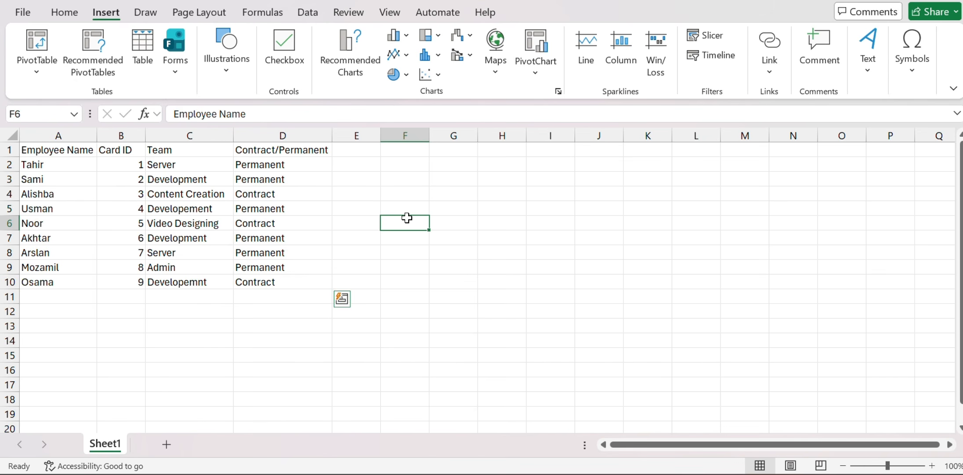
Create a table from the range A1:D10 with the first row used as headers
click(142, 72)
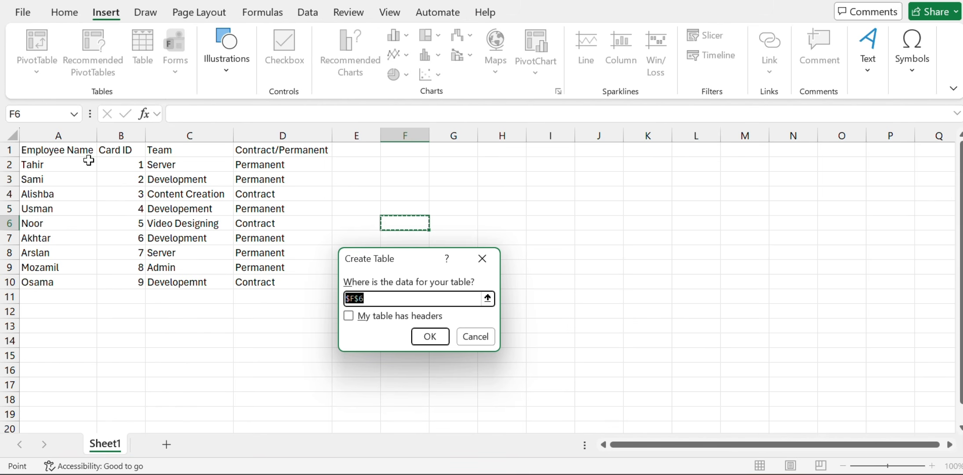
drag(68, 150, 277, 282)
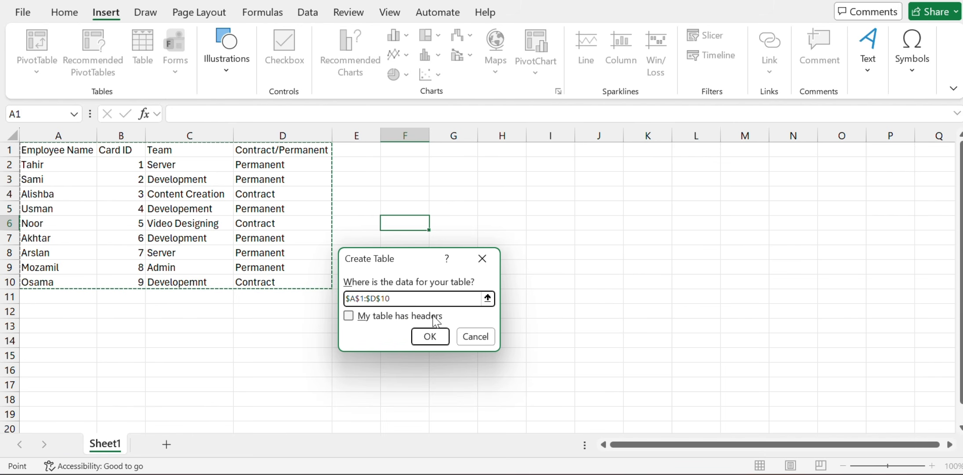
click(389, 317)
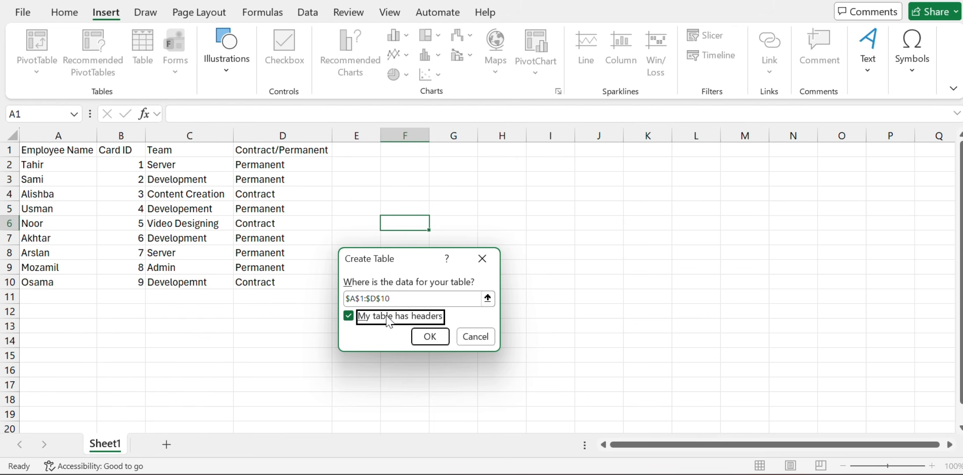
click(430, 337)
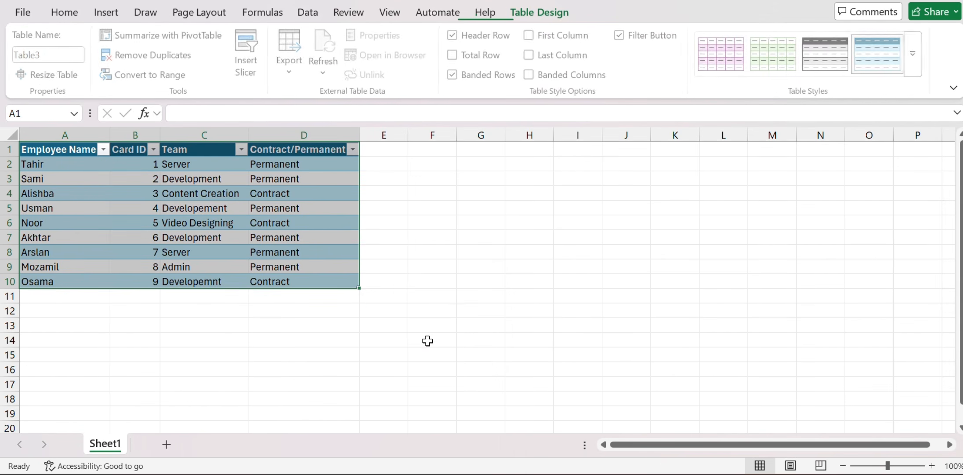
click(353, 325)
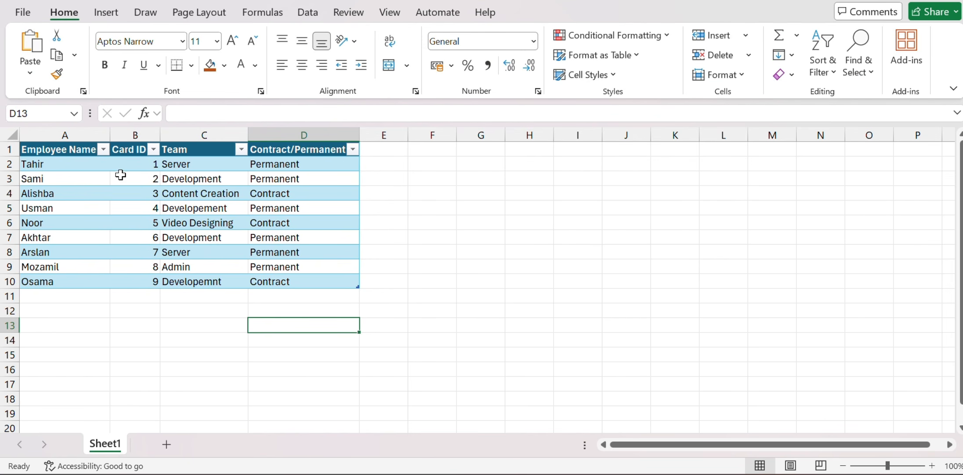
Examine the Employee Name column's filter menu and its text filter options
click(104, 150)
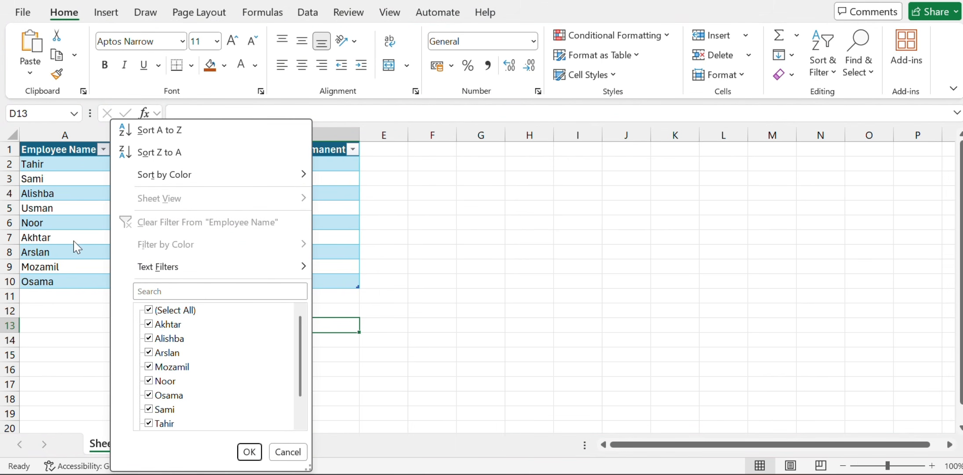
mouse_move(164, 268)
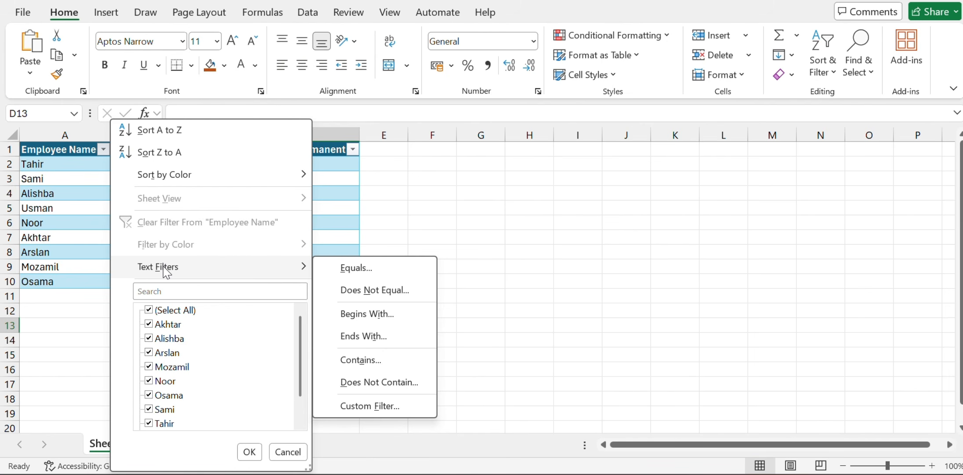
click(92, 230)
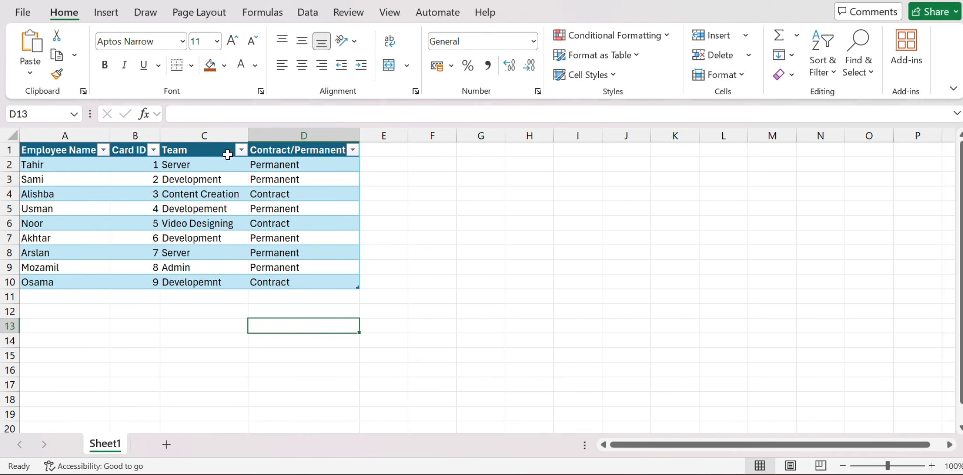
Filter the Team column to show only Admin
click(241, 150)
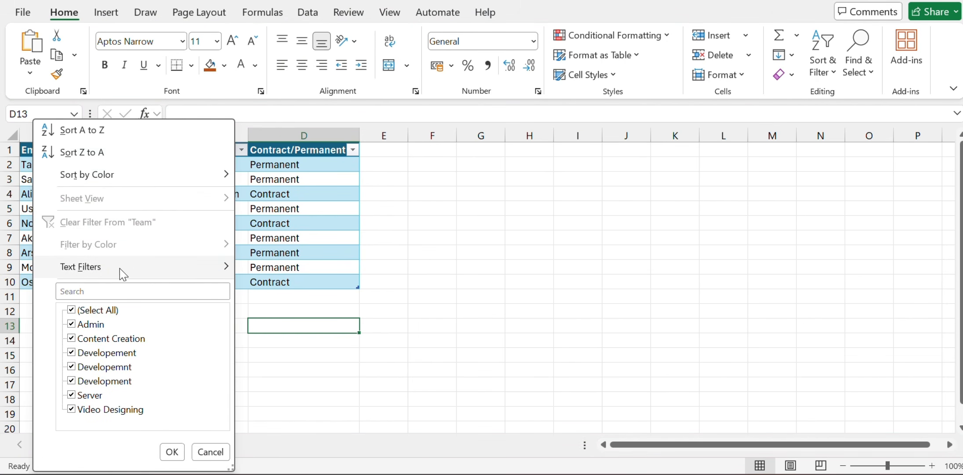
click(98, 310)
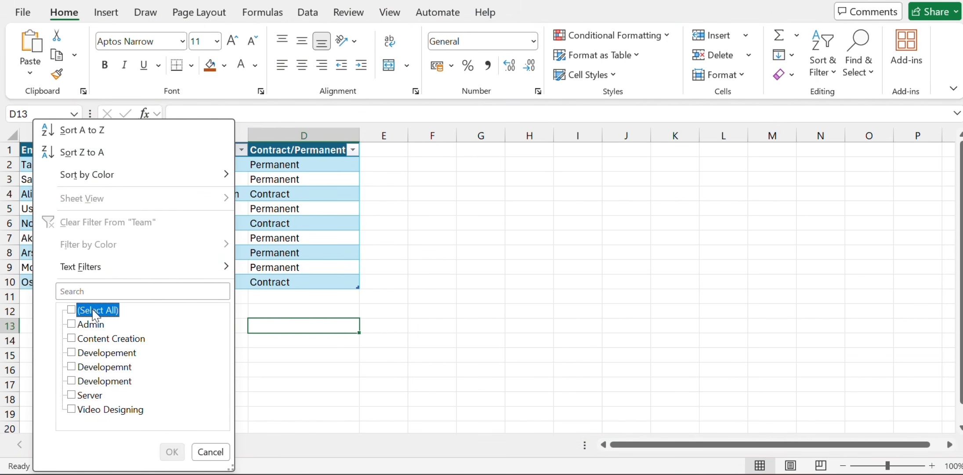
click(71, 325)
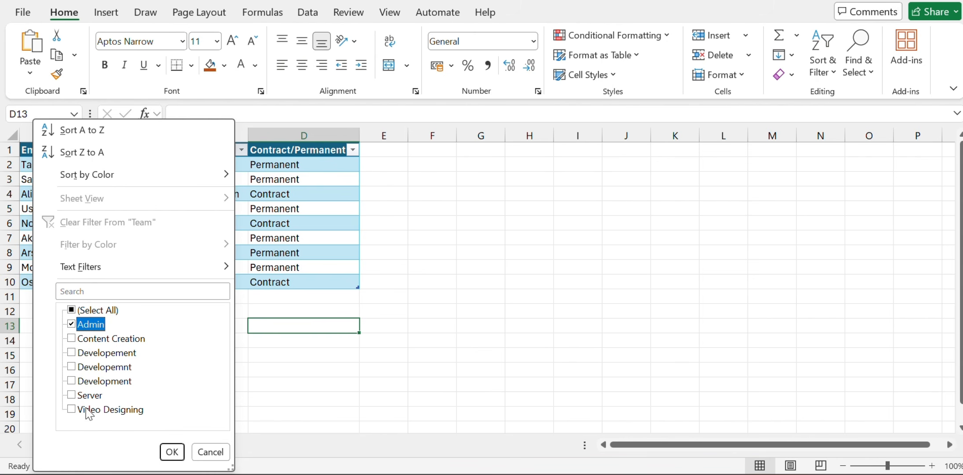
click(171, 452)
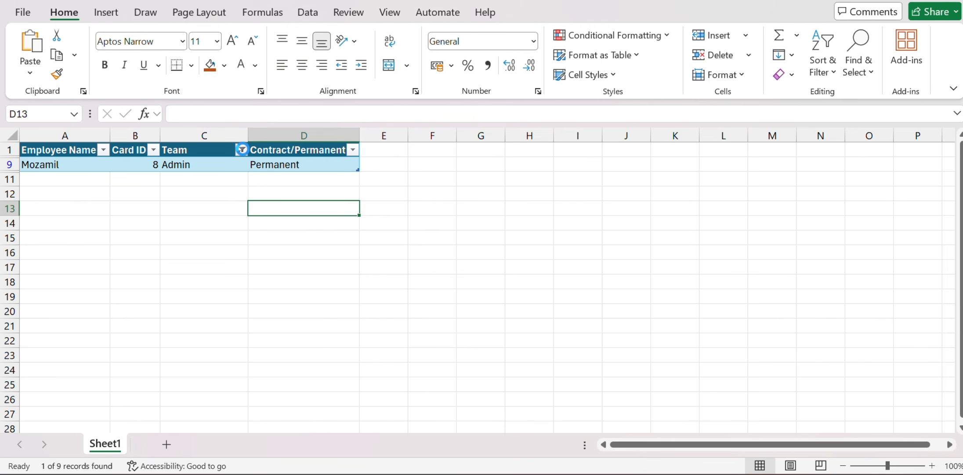
Change the Team filter to show only Server
click(241, 149)
click(87, 329)
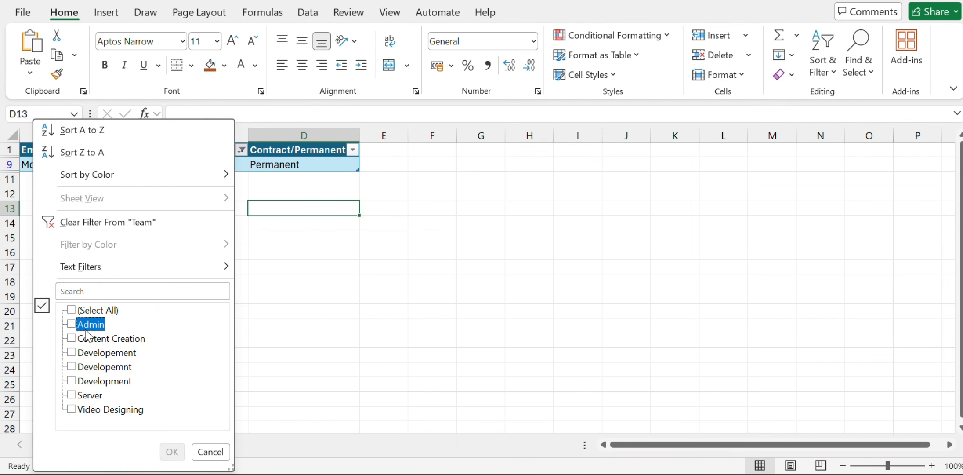
click(83, 400)
click(172, 452)
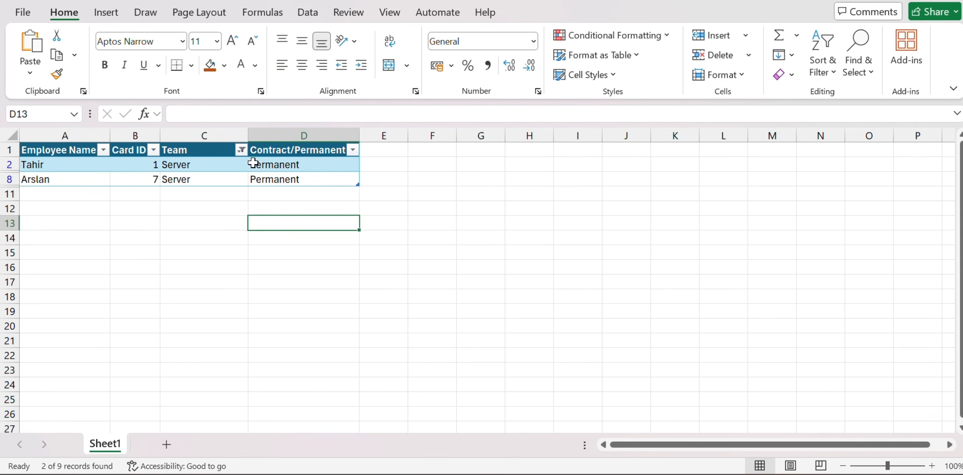
Reselect all values in the Team filter to show every team again
click(242, 151)
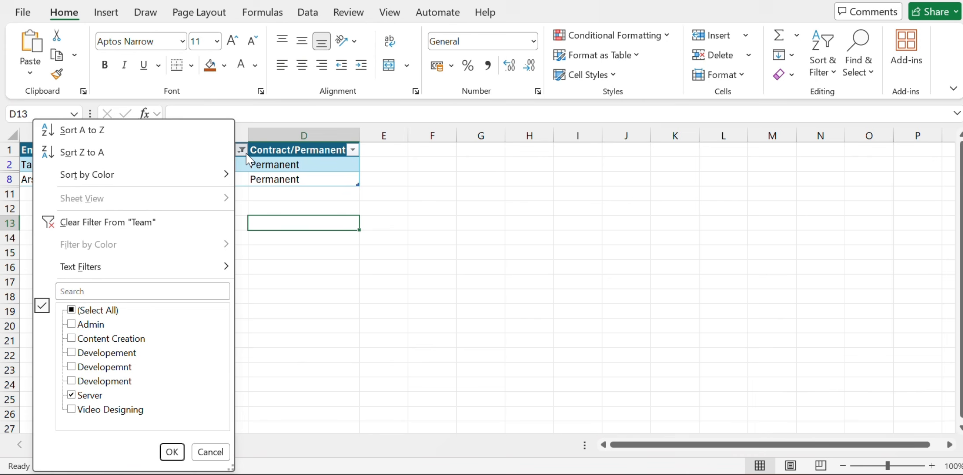
click(94, 311)
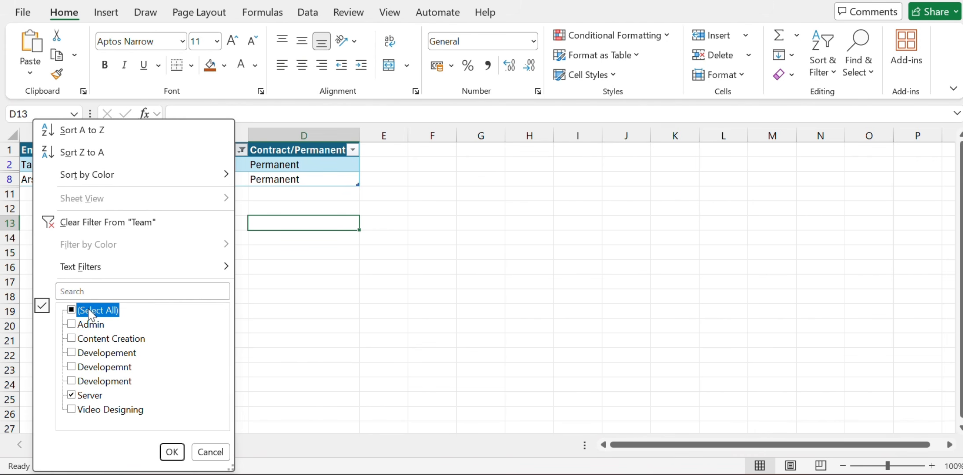
click(171, 451)
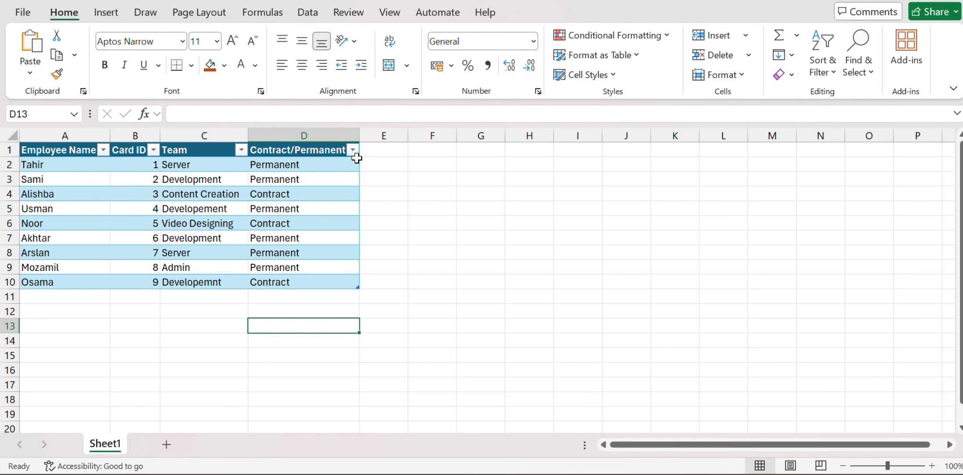
Filter the Contract/Permanent column to show only Contract rows
click(353, 150)
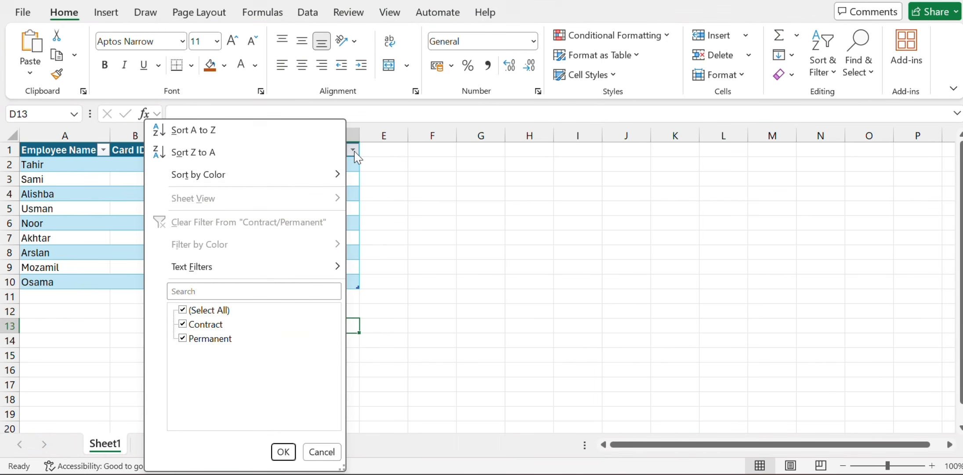
click(206, 313)
click(195, 324)
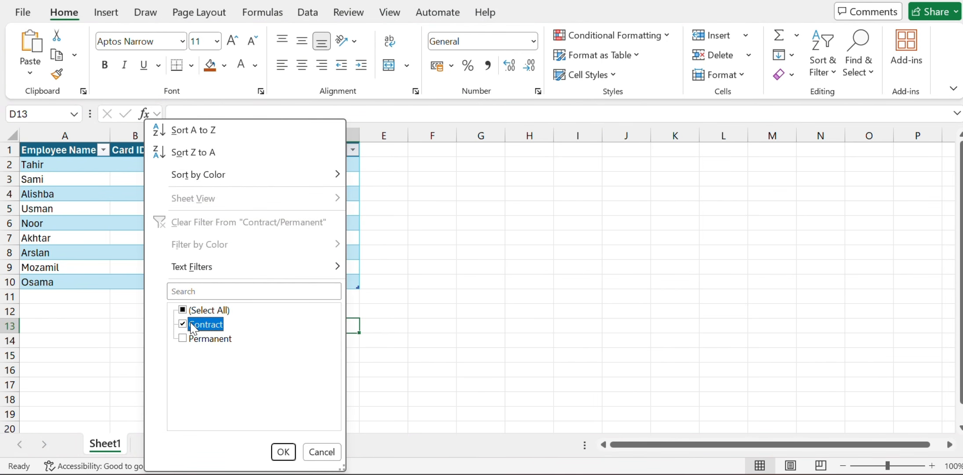
click(283, 452)
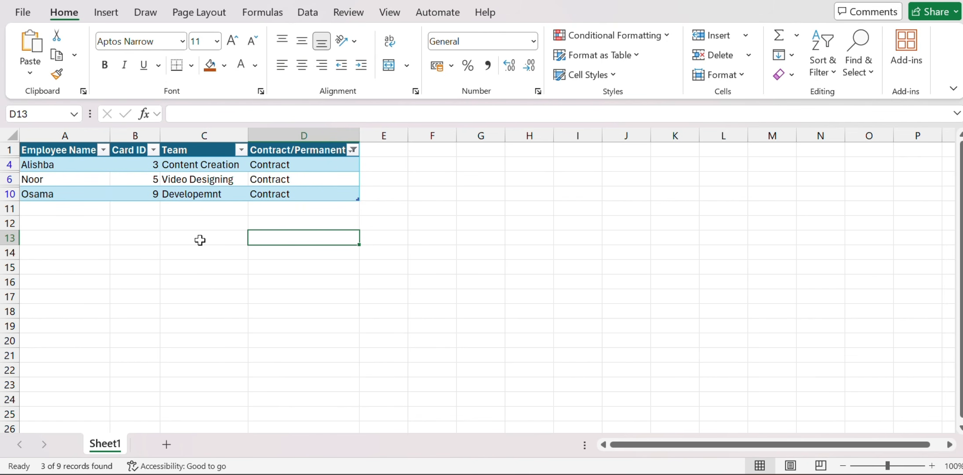
Change the Contract/Permanent filter to show only Permanent rows
click(353, 150)
click(200, 338)
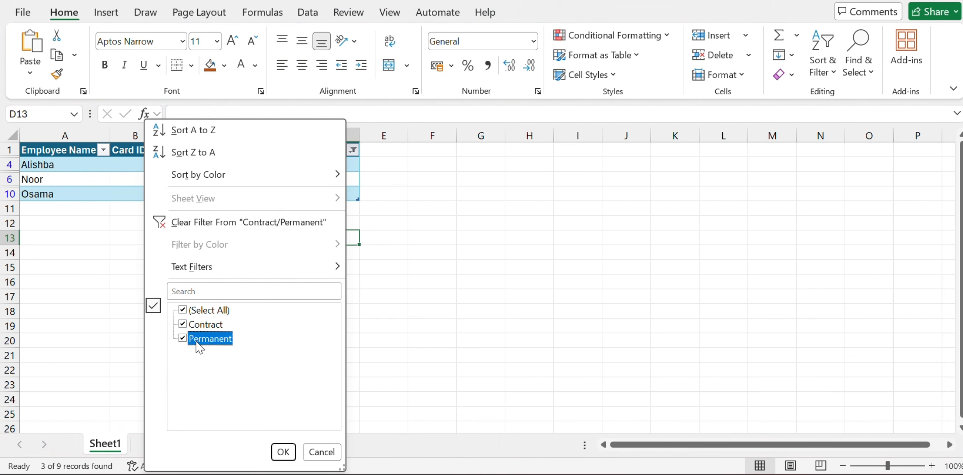
click(196, 323)
click(284, 451)
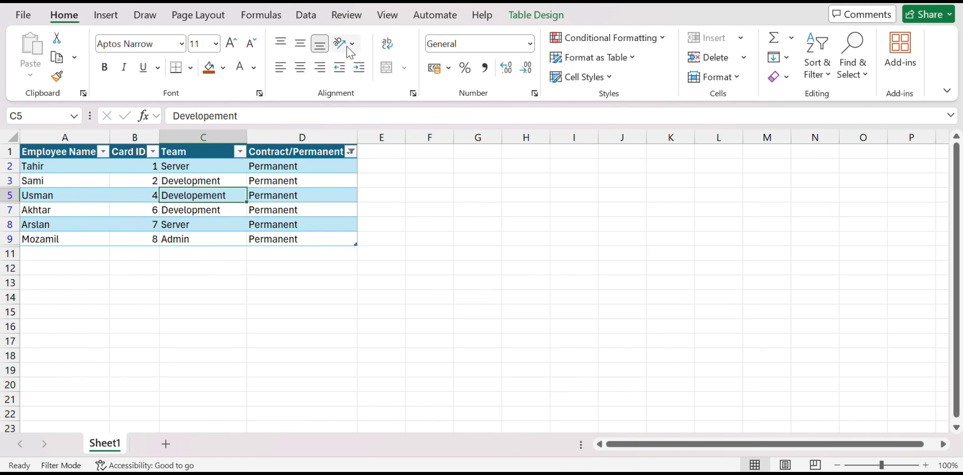
Turn on the table's Total Row and Last Column style options
click(274, 196)
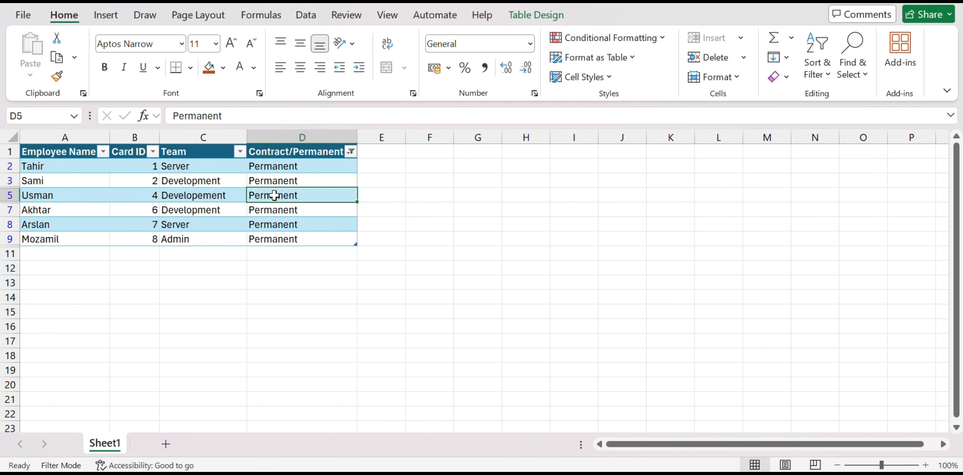
click(516, 25)
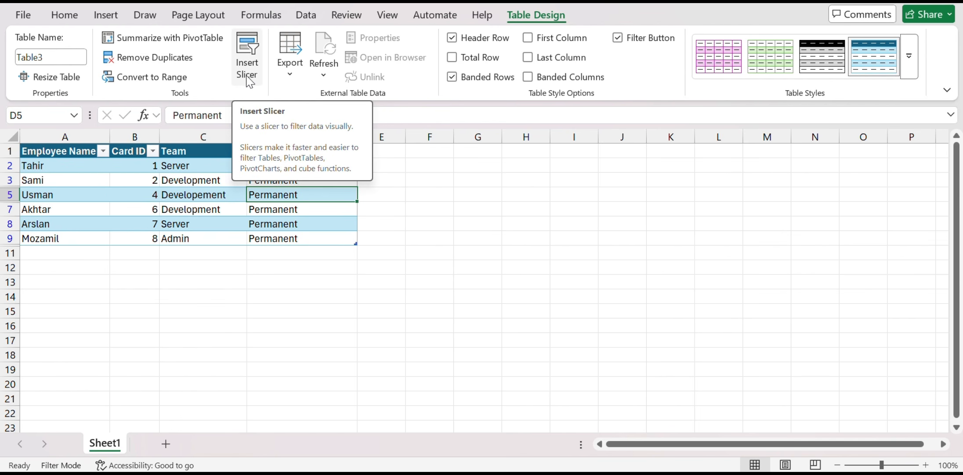
click(452, 57)
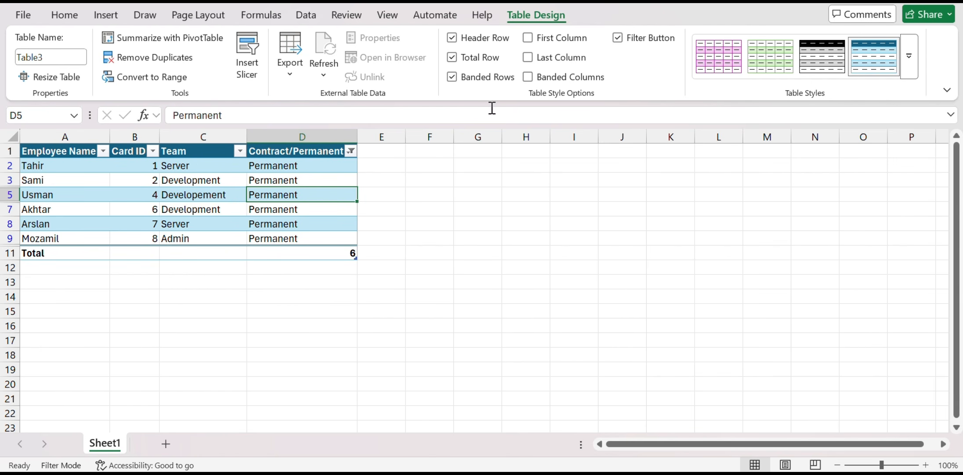
click(464, 82)
click(528, 59)
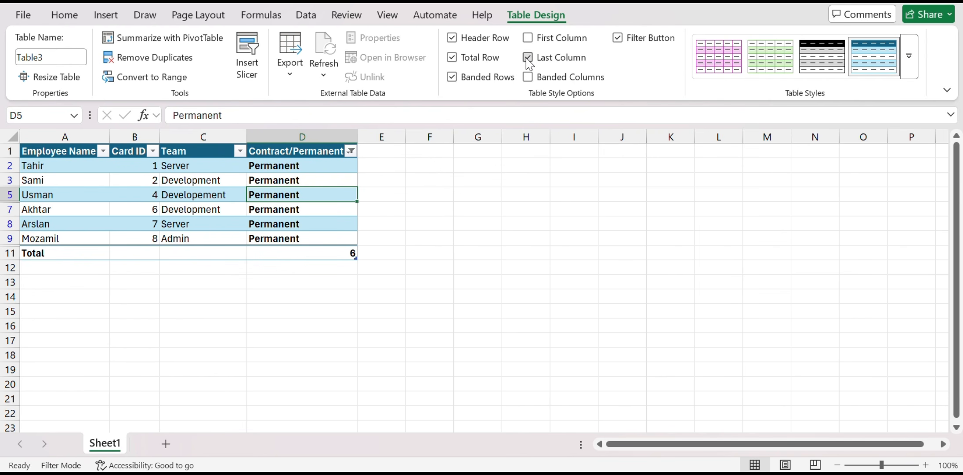
Turn off the Last Column table style option
click(528, 58)
click(529, 58)
click(528, 57)
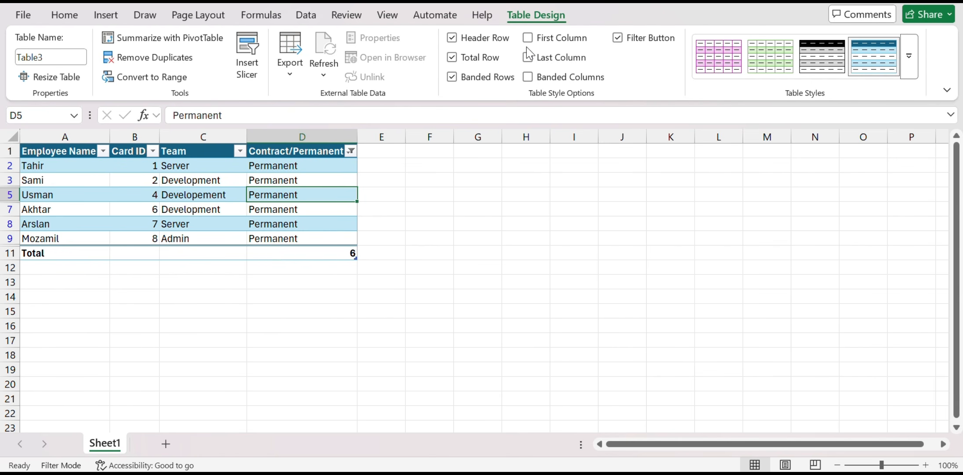
Try the First Column and Banded Columns style options, switching each on and off again
click(528, 38)
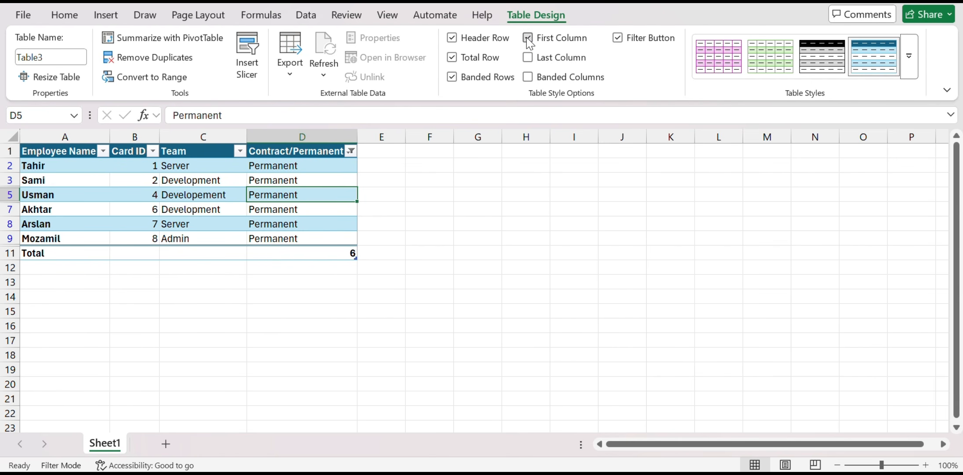
click(529, 38)
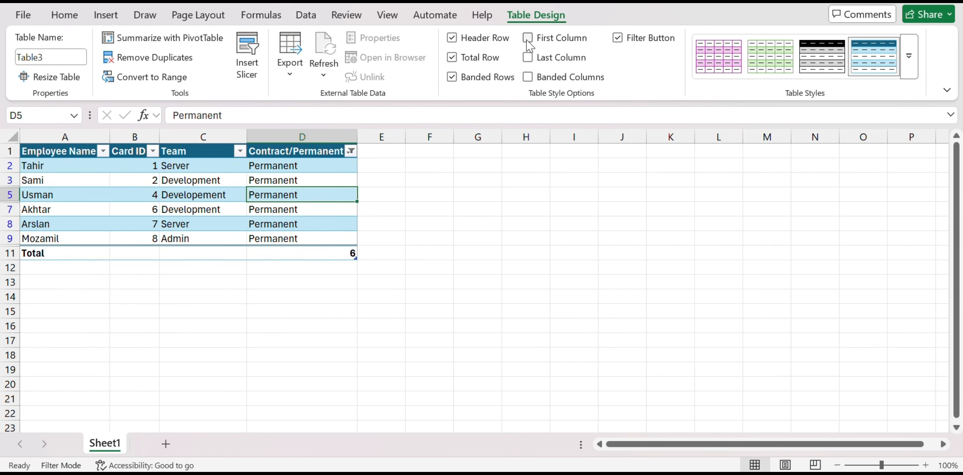
click(529, 77)
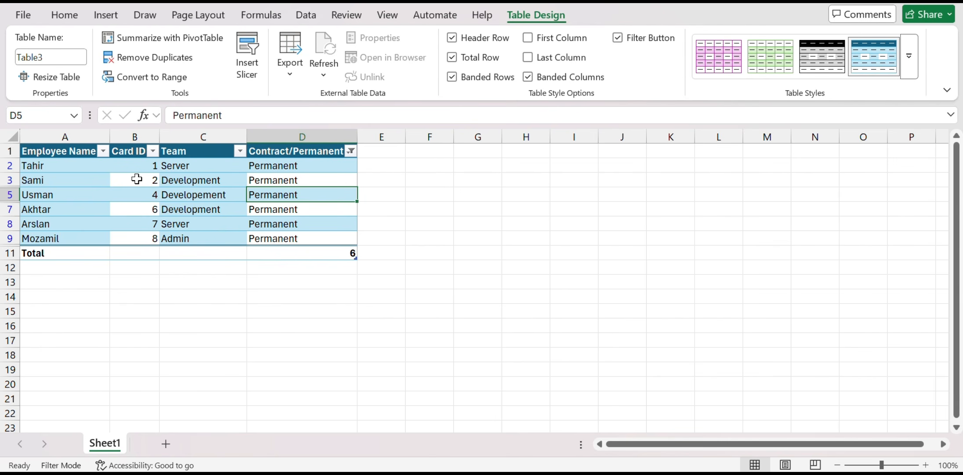
click(539, 78)
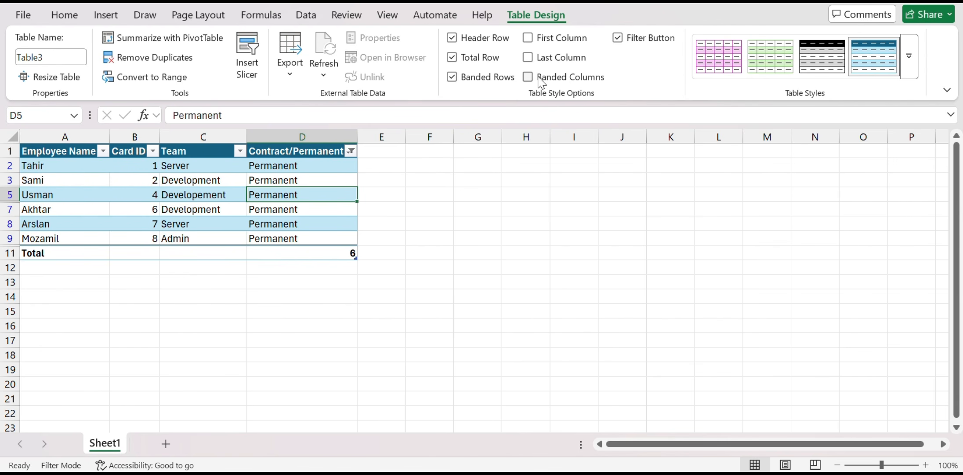
Hide the table's filter buttons and apply a green Medium table style
click(636, 43)
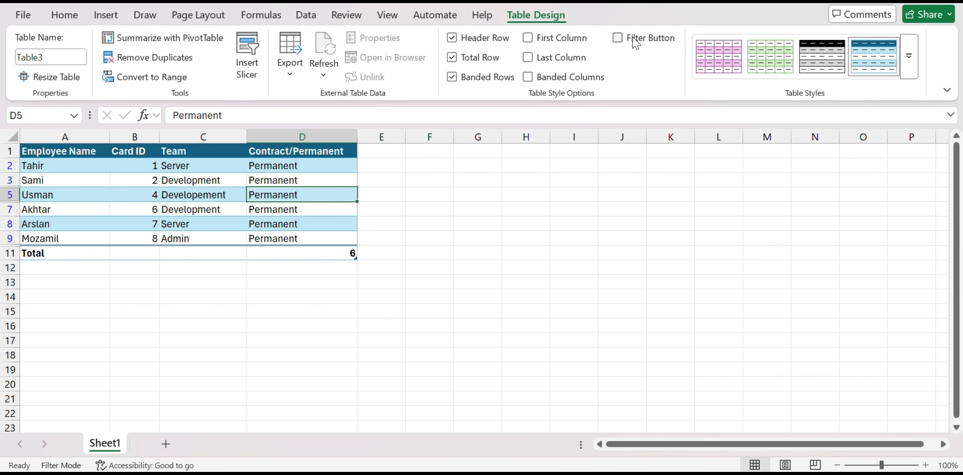
click(909, 66)
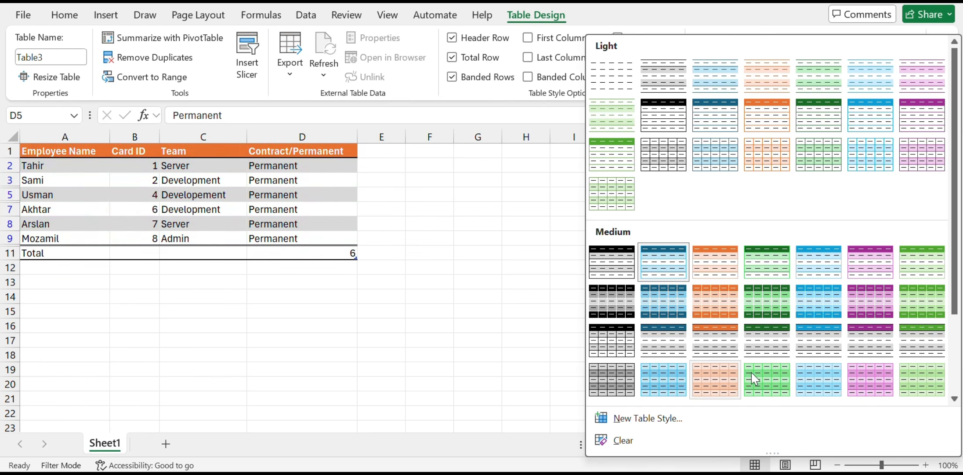
click(747, 314)
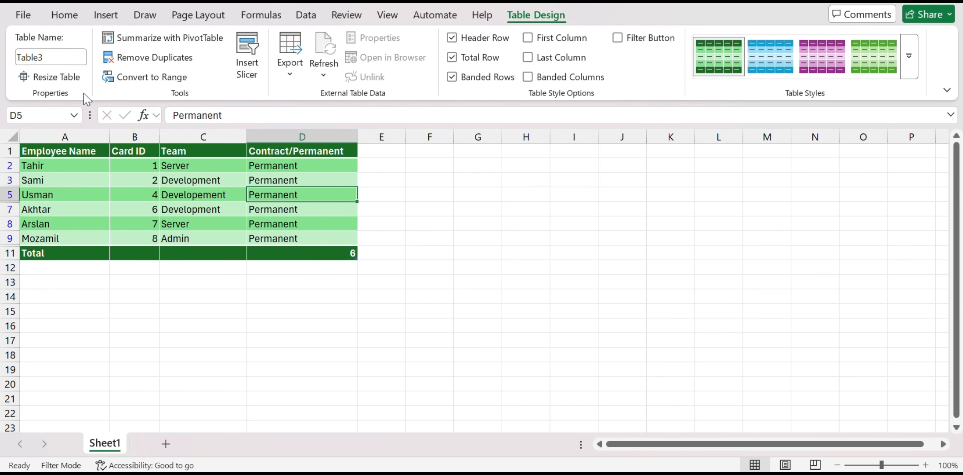
Try to rename the table as Employees Table
click(44, 57)
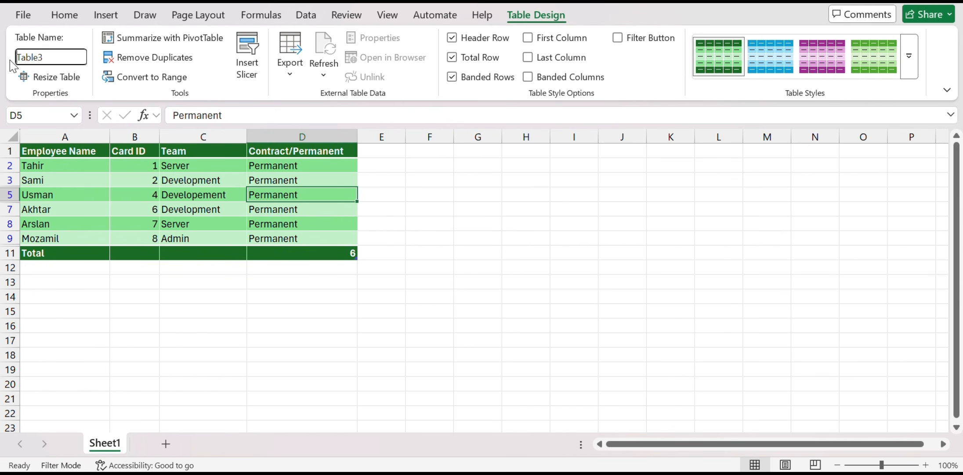
drag(44, 57, 10, 60)
key(BackSpace)
text(Employeees Table)
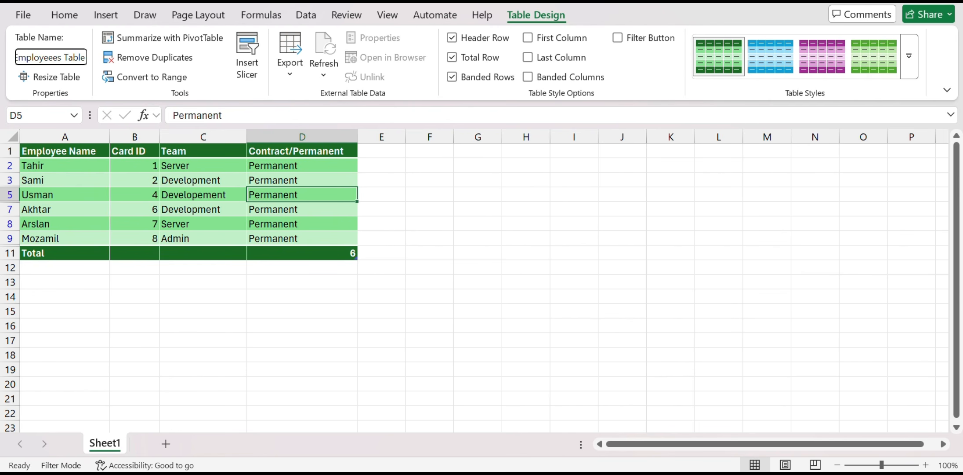
click(50, 57)
key(BackSpace)
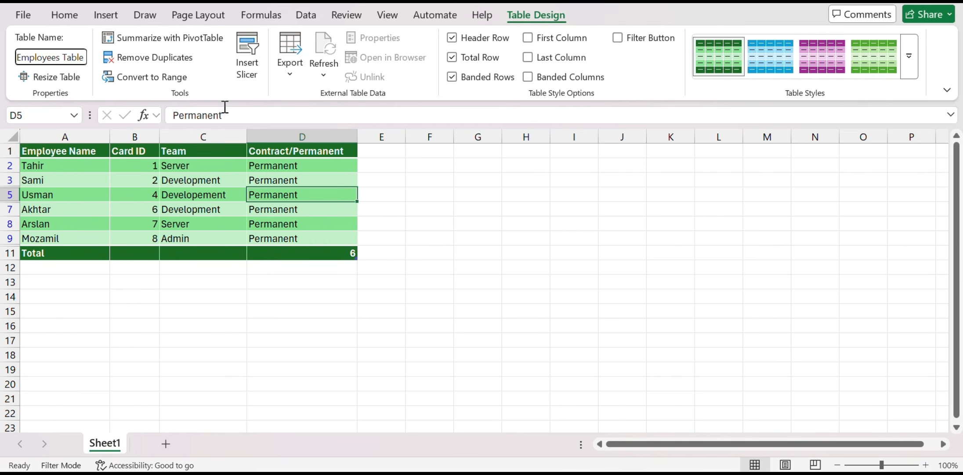
click(169, 59)
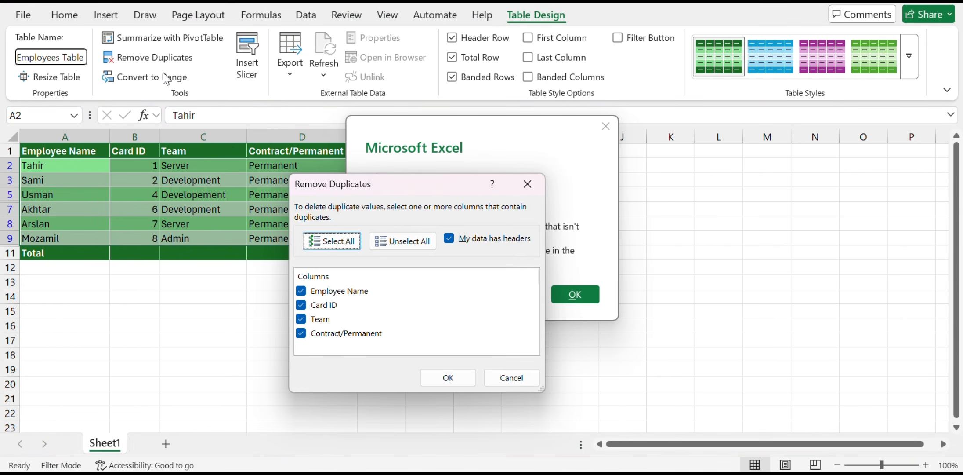
click(447, 378)
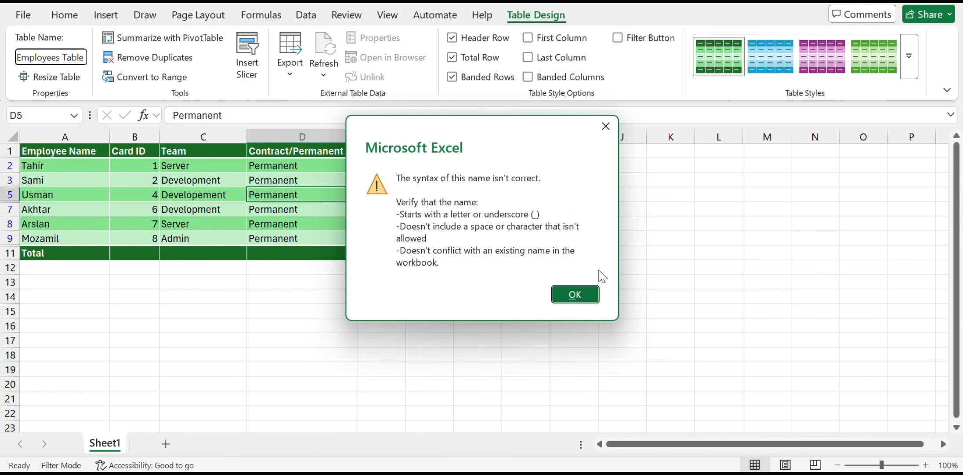
click(576, 302)
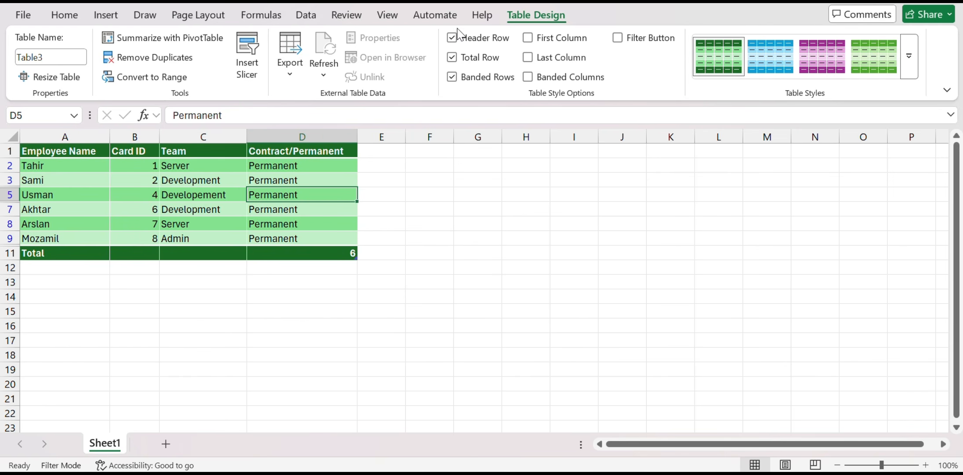
Insert a slicer for the Contract/Permanent column
click(253, 73)
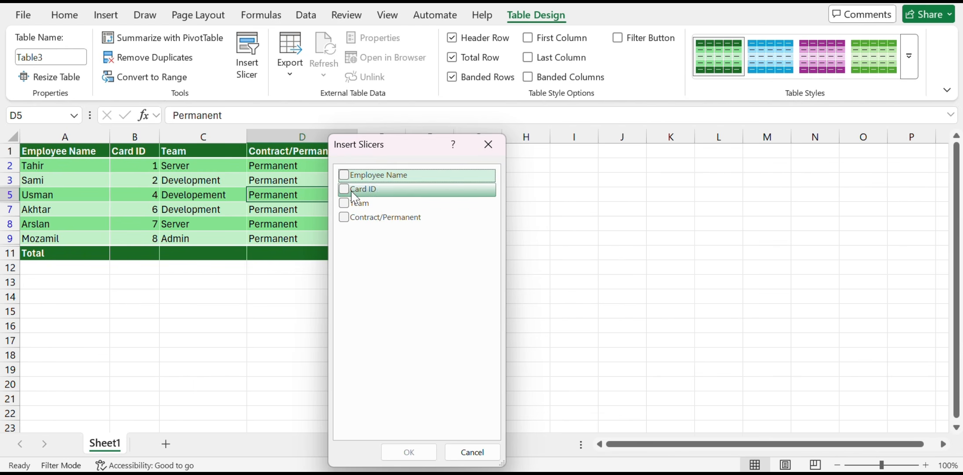
click(344, 216)
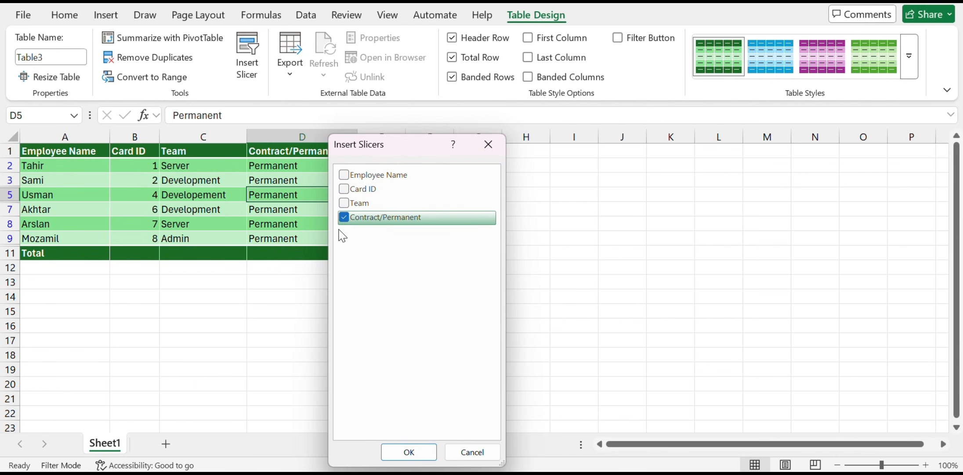
click(409, 452)
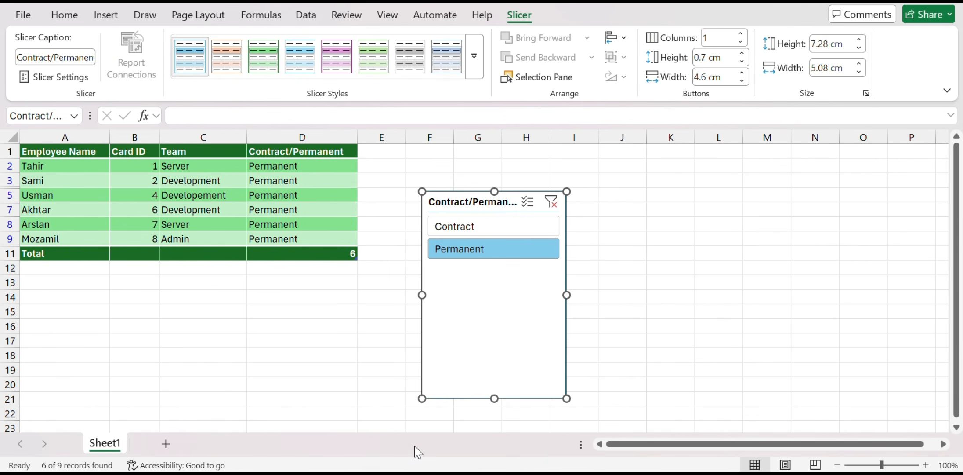
Test the slicer's Contract and Permanent buttons and move the slicer to the area over columns M to P
click(477, 237)
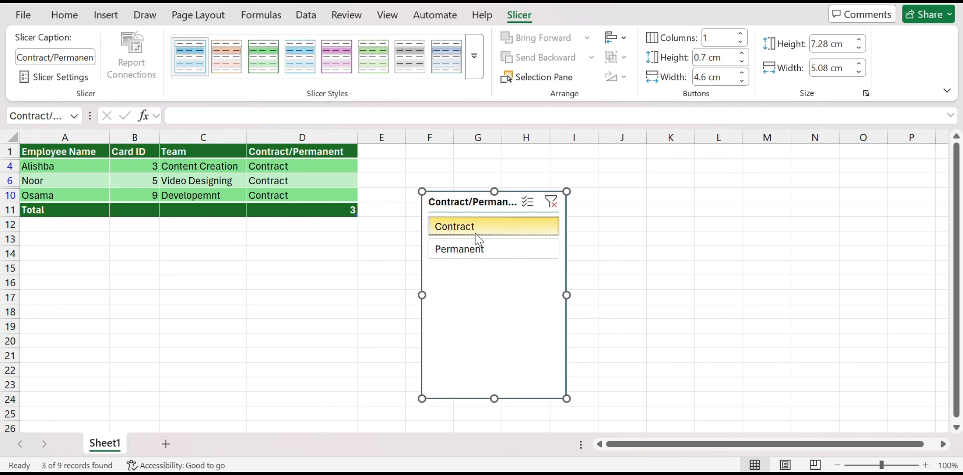
click(462, 247)
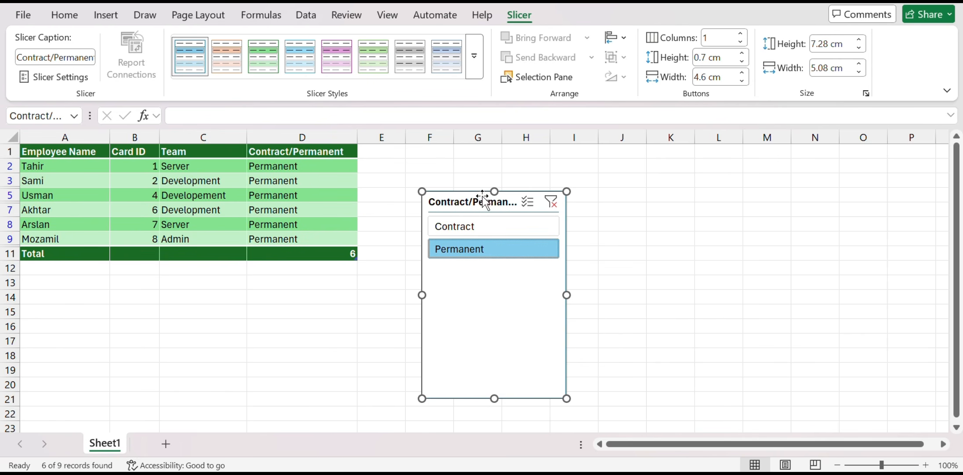
drag(478, 201, 828, 166)
click(785, 198)
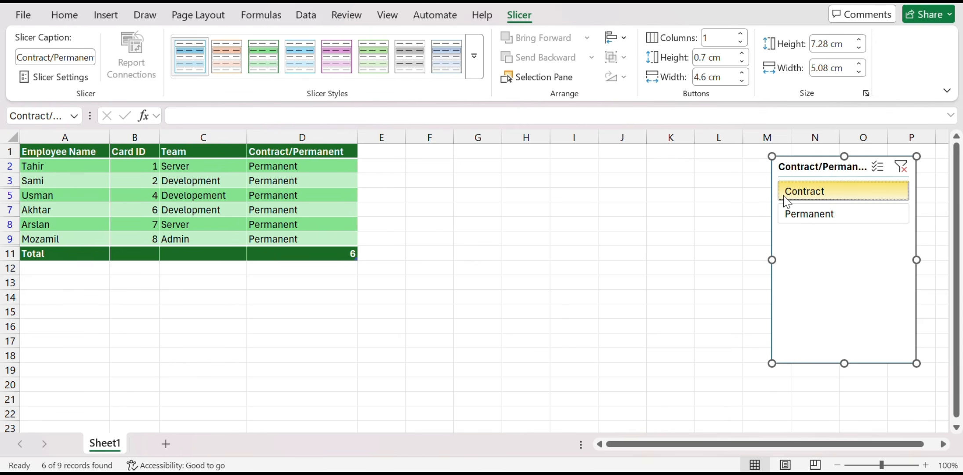
click(795, 216)
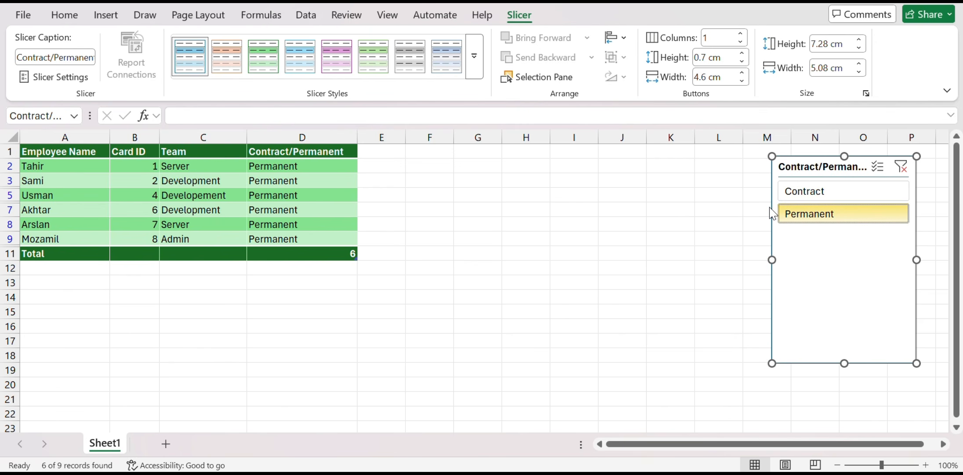
Insert a second slicer for the Team column
click(283, 234)
click(207, 221)
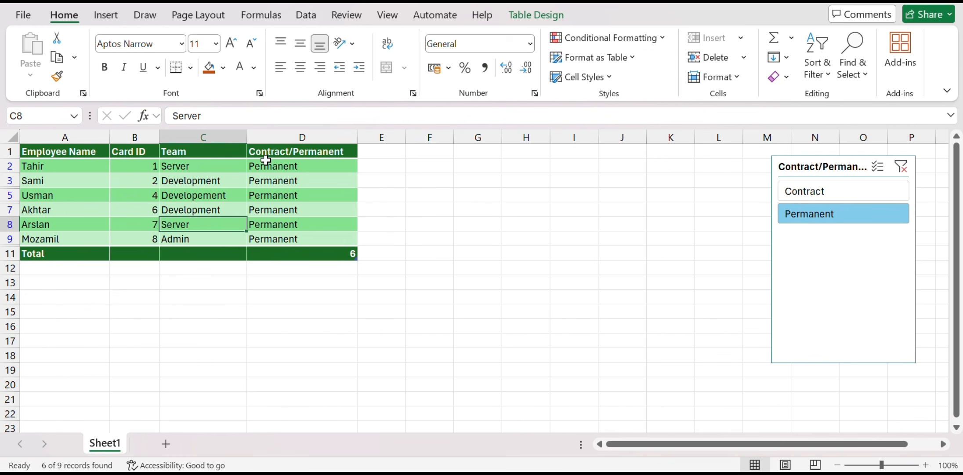
click(534, 25)
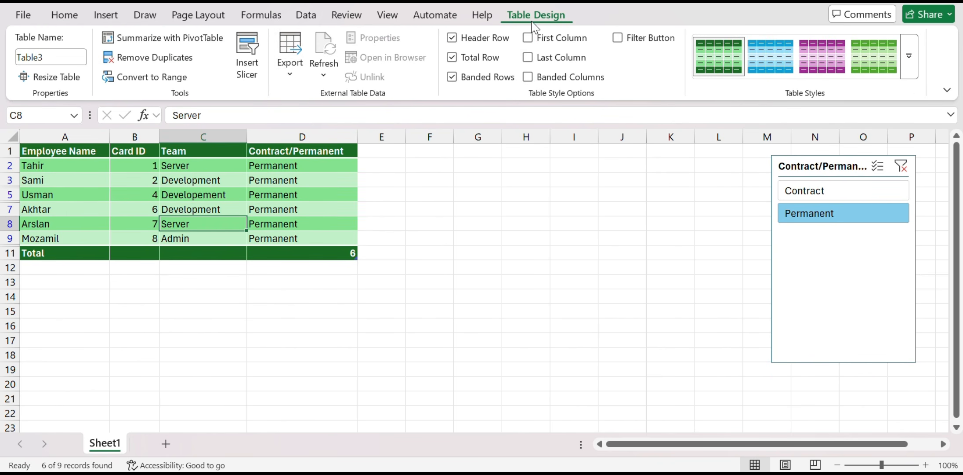
click(247, 66)
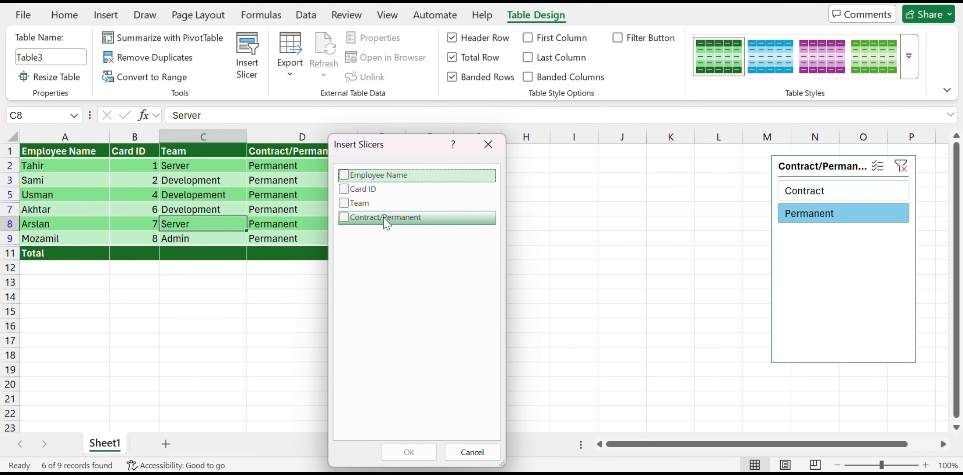
click(344, 203)
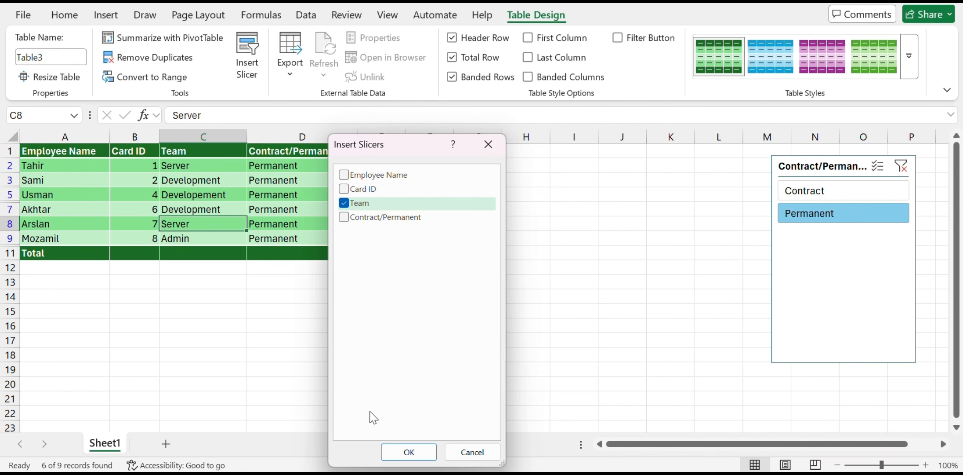
click(396, 452)
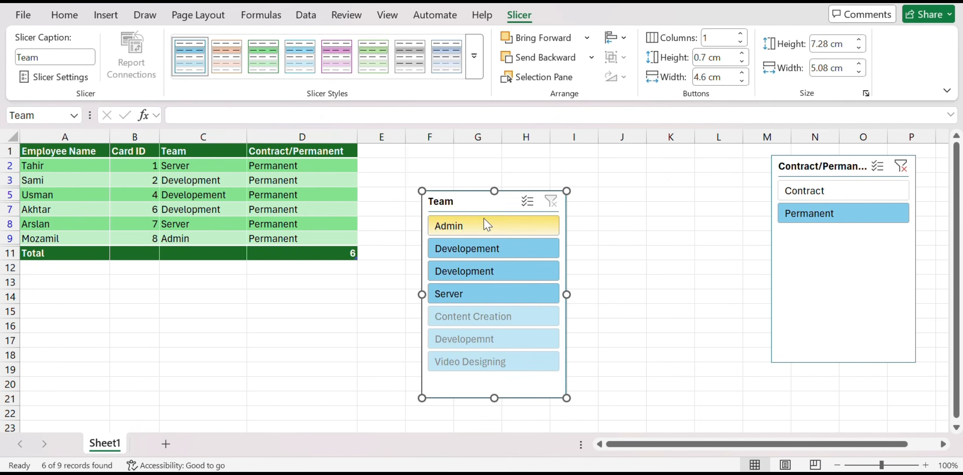
Move the Team slicer beside the other slicer and filter for the Development team with Permanent contracts
drag(468, 211, 636, 169)
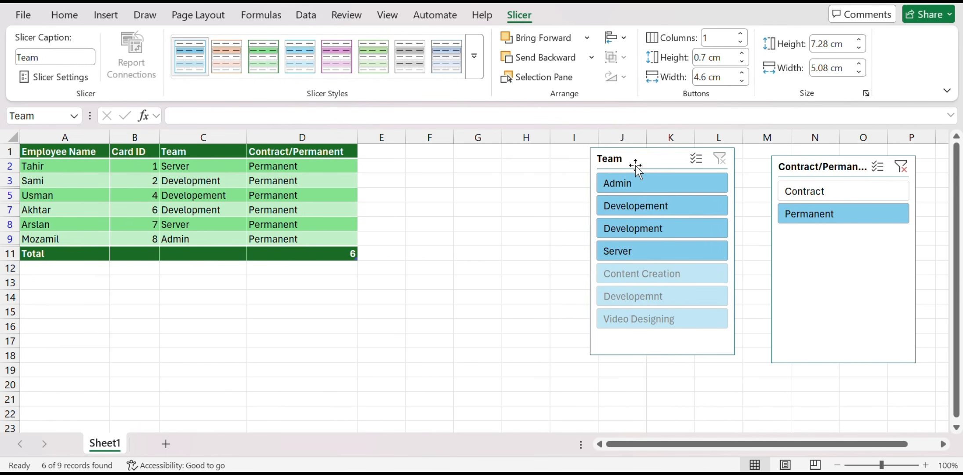
click(632, 230)
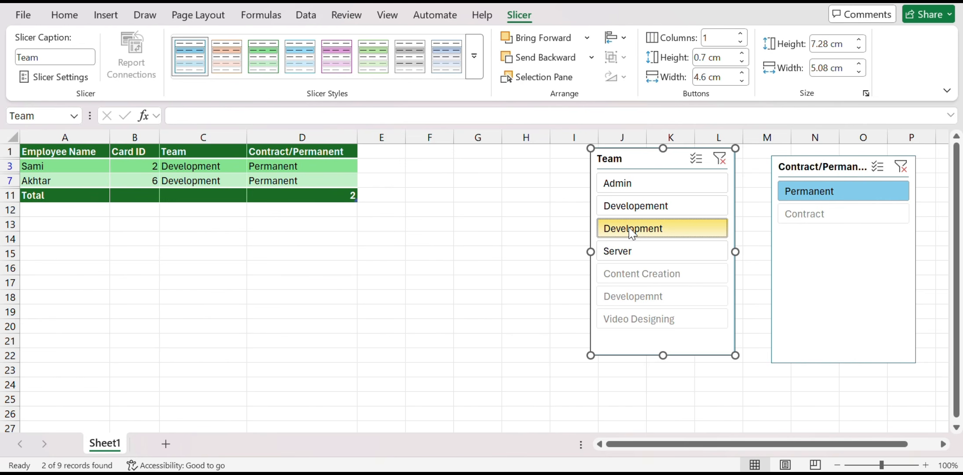
click(800, 222)
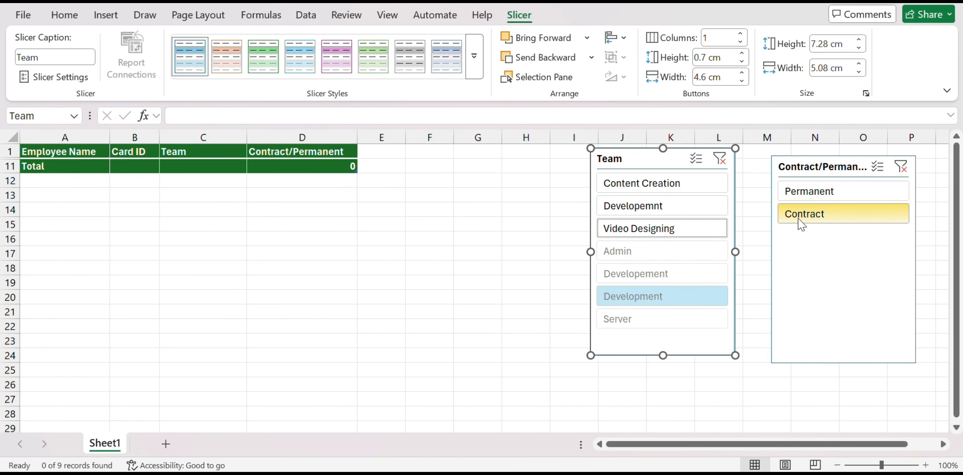
click(847, 194)
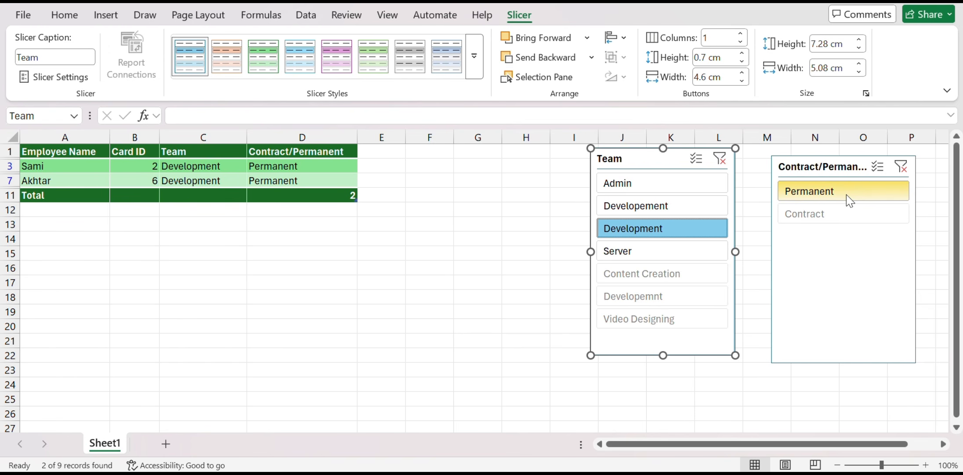
Switch the Team slicer filter to Admin and then to Server
click(641, 193)
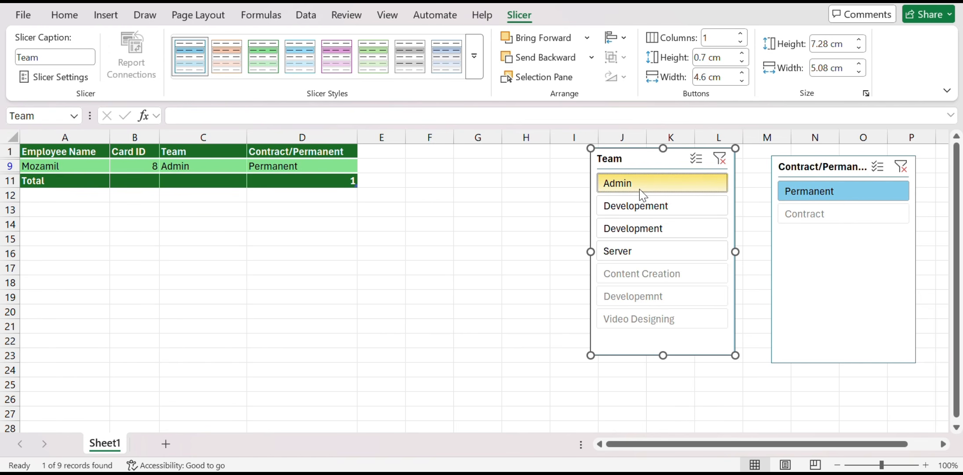
click(642, 250)
scroll(622, 285, down, 2)
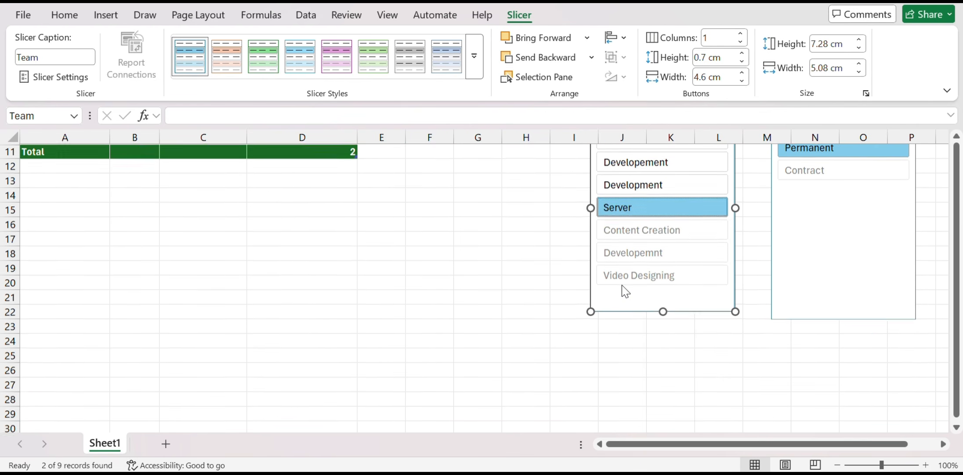
Filter the slicers to the Video Designing team with Contract employment
click(650, 274)
scroll(660, 274, up, 1)
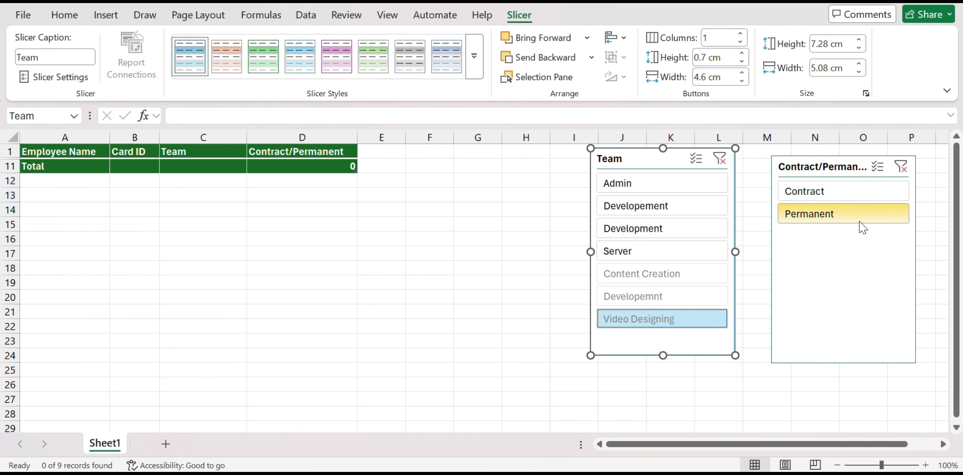
click(810, 192)
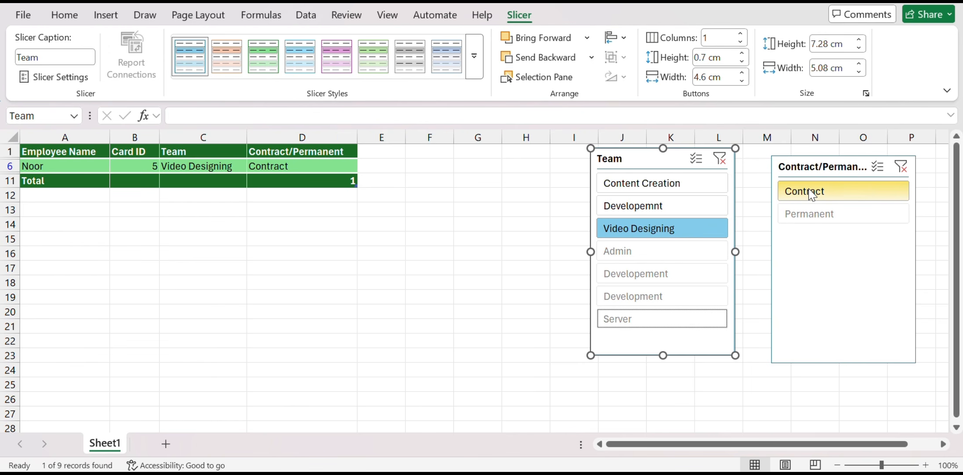